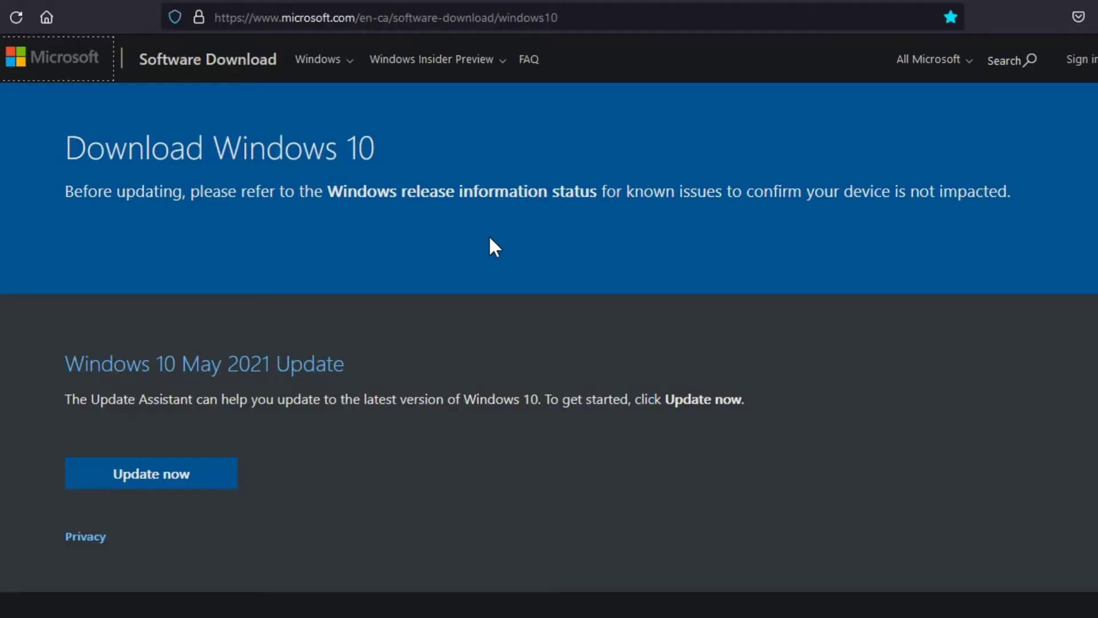
- Download MediaCreationTool21H1.exe from the Microsoft download page and save it in the ISO Files folder
scroll(462, 307, "down", 5)
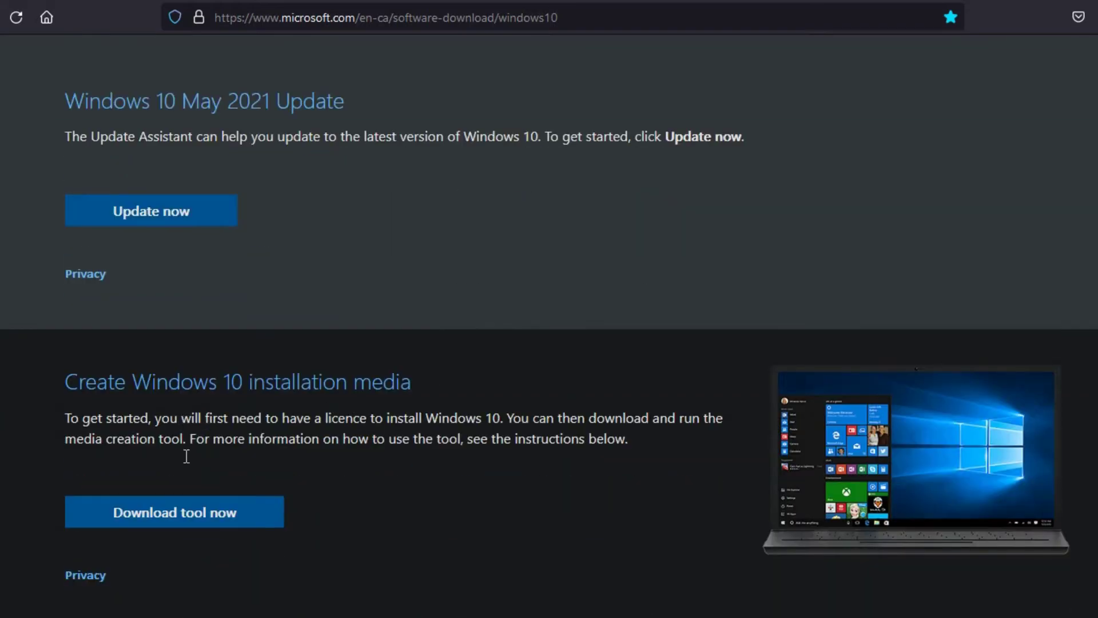
left_click(172, 525)
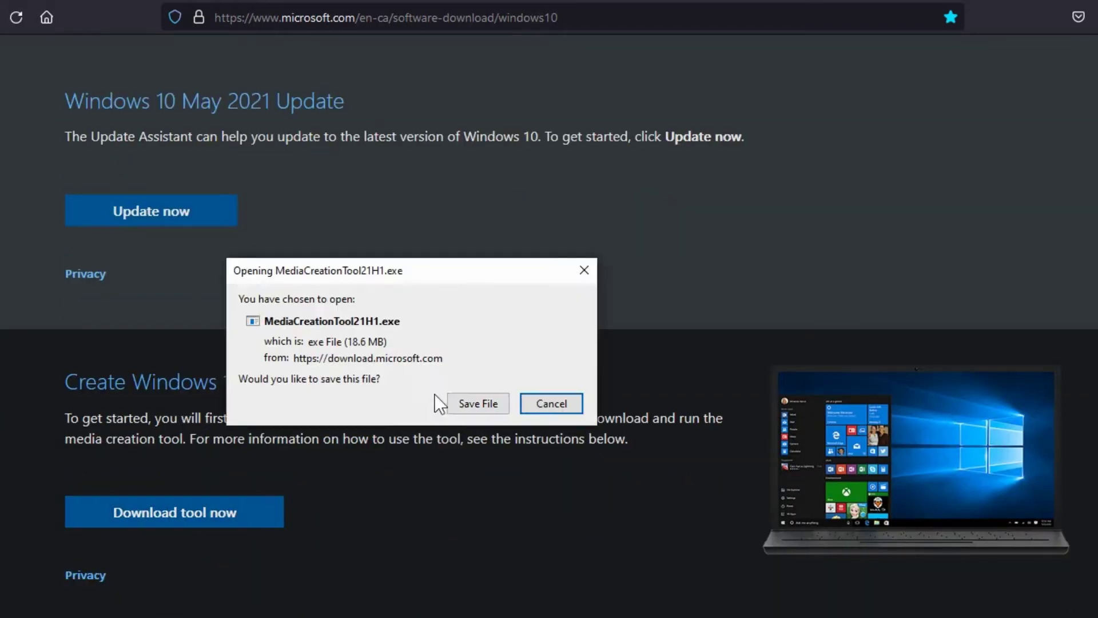
left_click(470, 407)
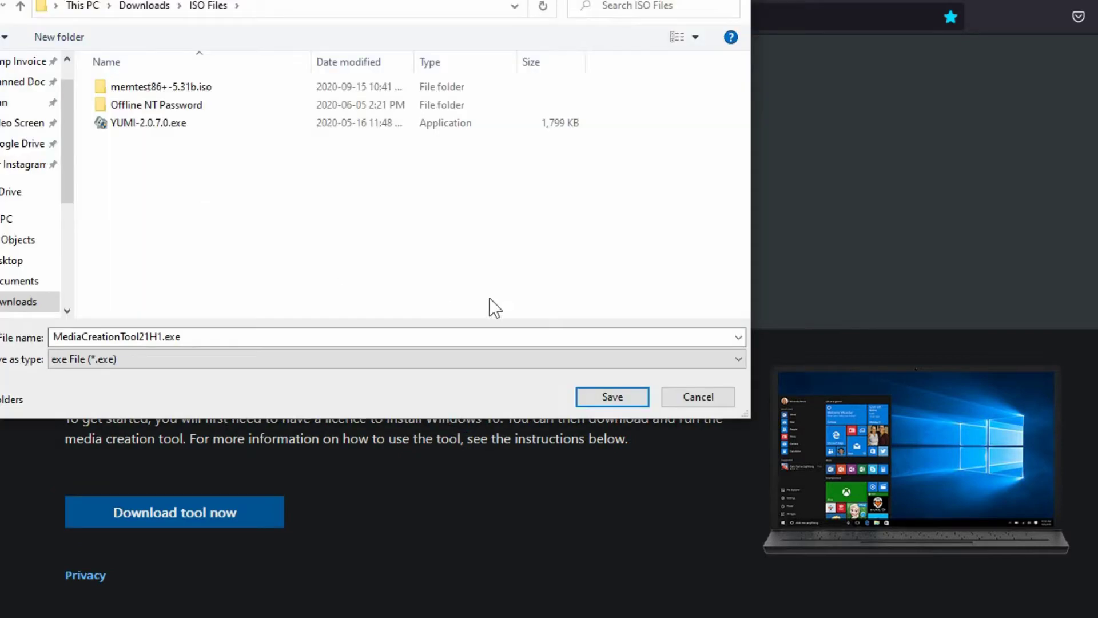
left_click(587, 399)
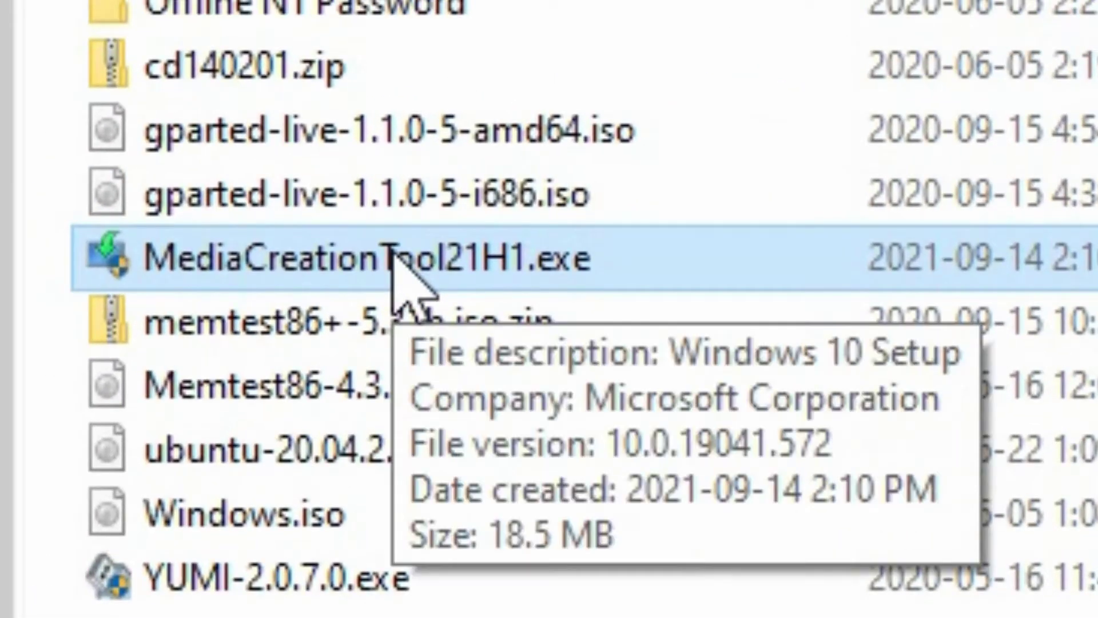
- Run MediaCreationTool21H1.exe from the Downloads\ISO Files folder
double_click(393, 252)
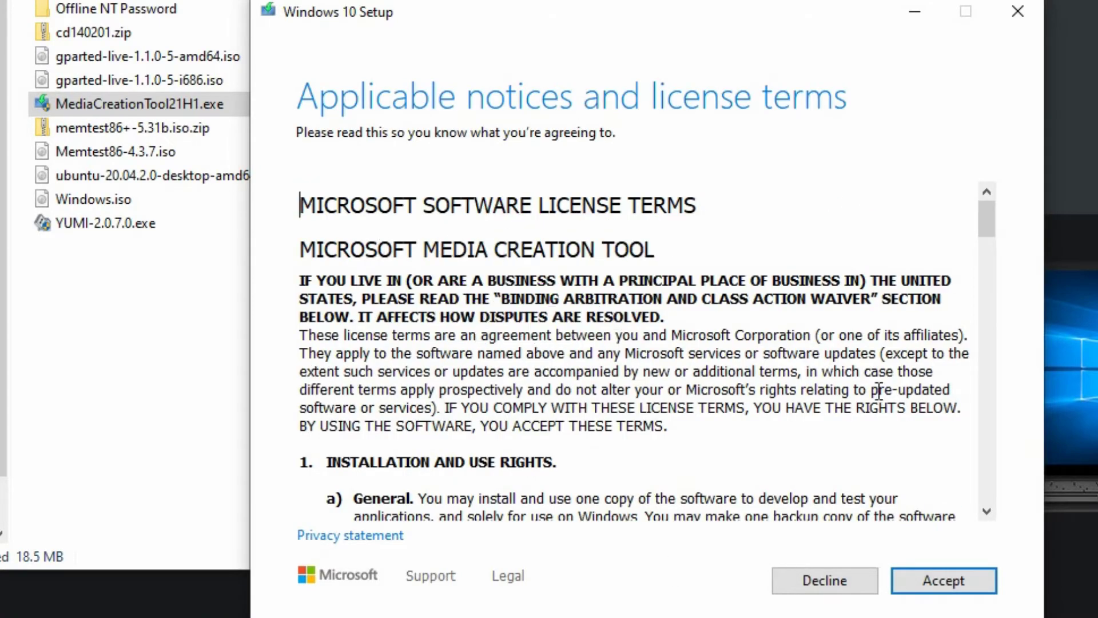
- Accept the license terms and choose to create installation media (USB, DVD or ISO) for another PC
left_click(939, 573)
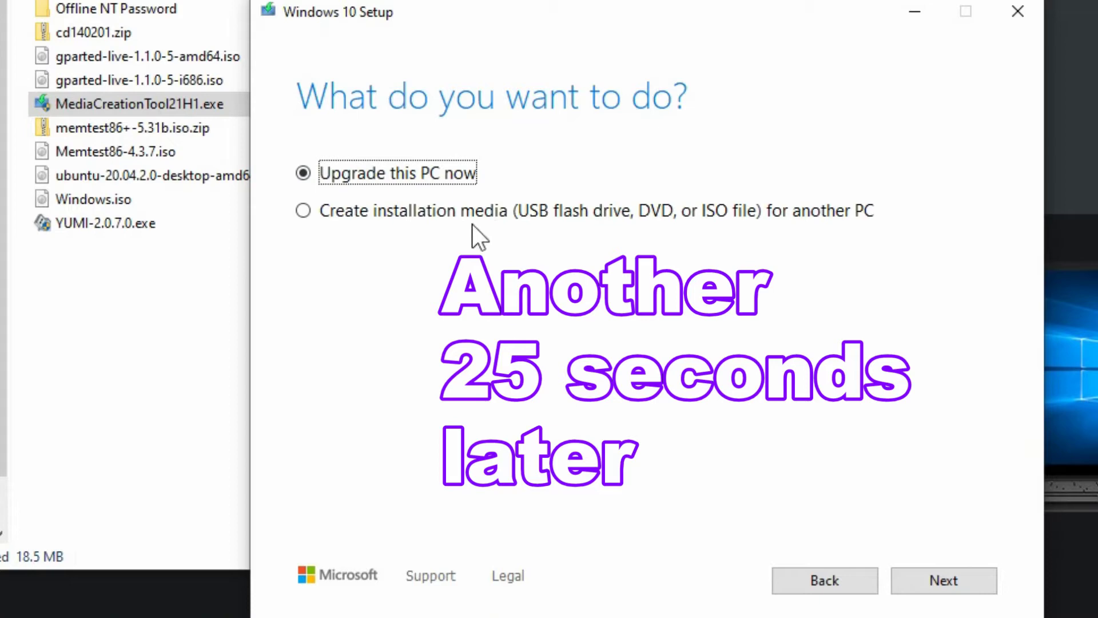
left_click(303, 211)
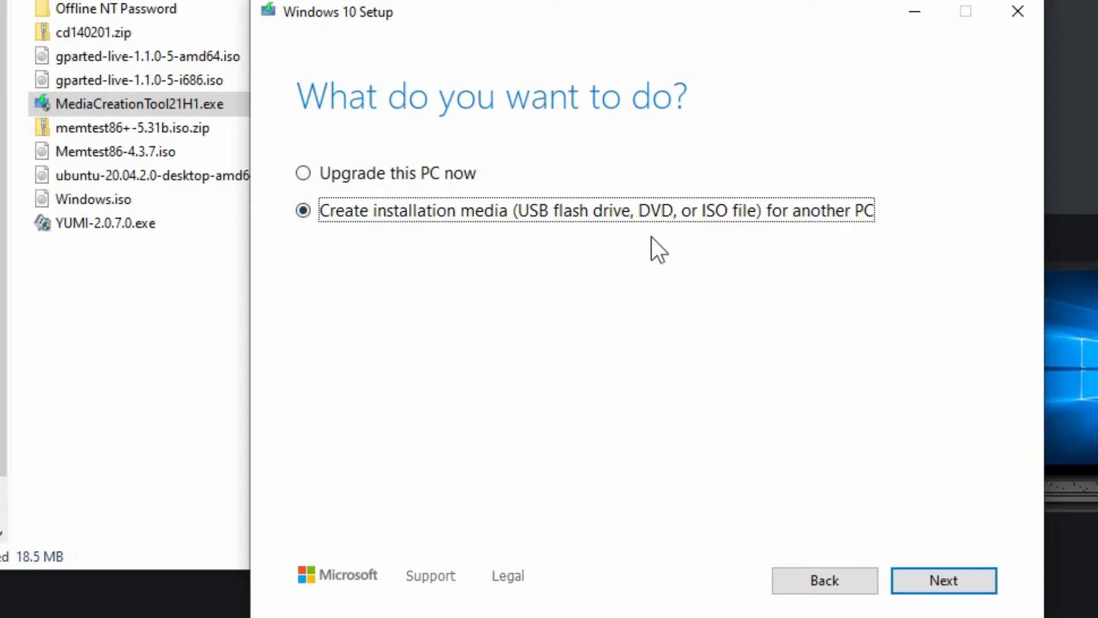
- Unlock the language and edition choices, keeping English (United States) and Windows 10
left_click(915, 577)
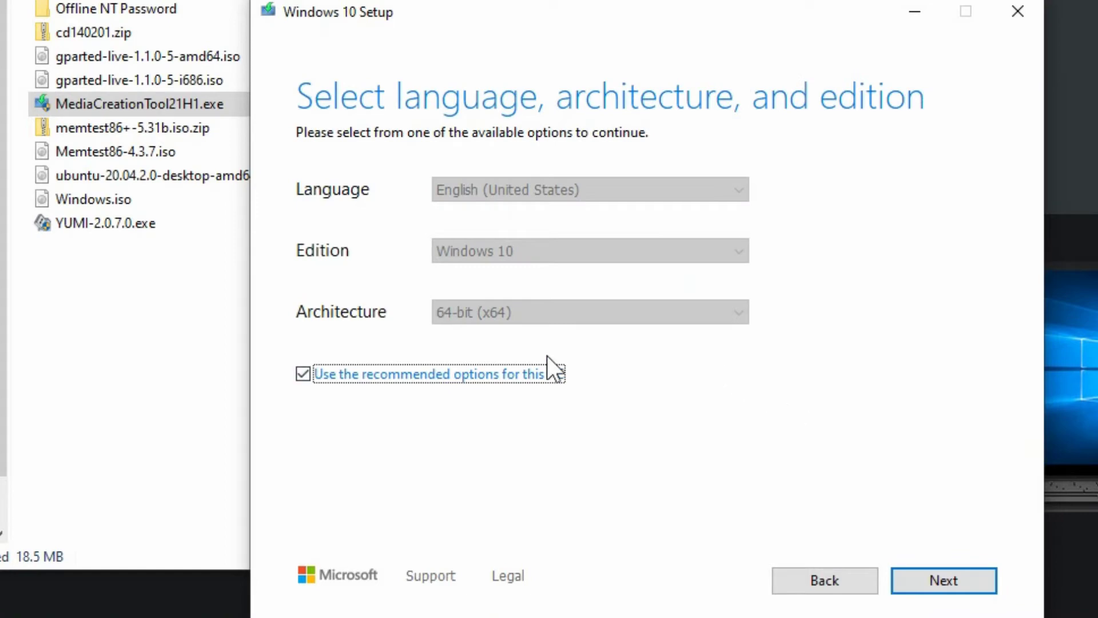
left_click(379, 376)
left_click(551, 187)
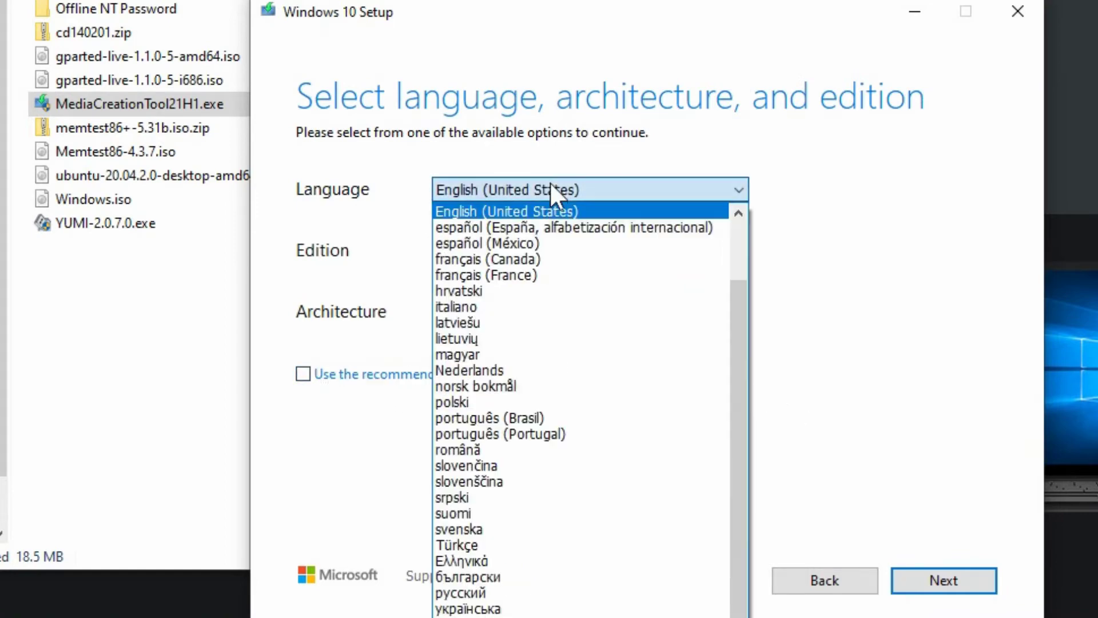
left_click(602, 214)
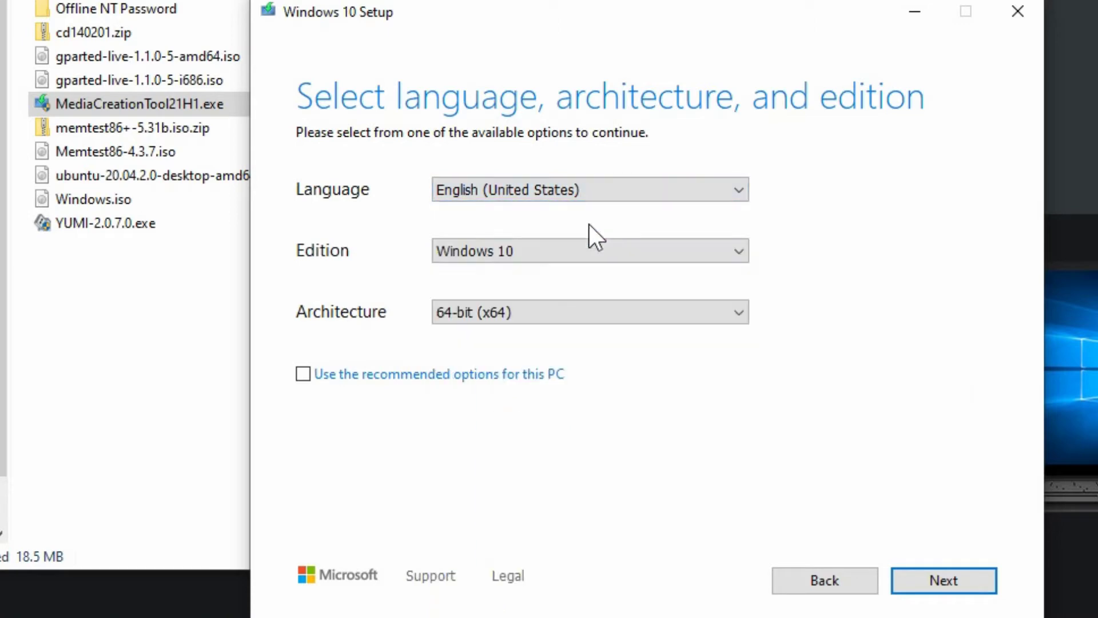
left_click(509, 253)
left_click(509, 266)
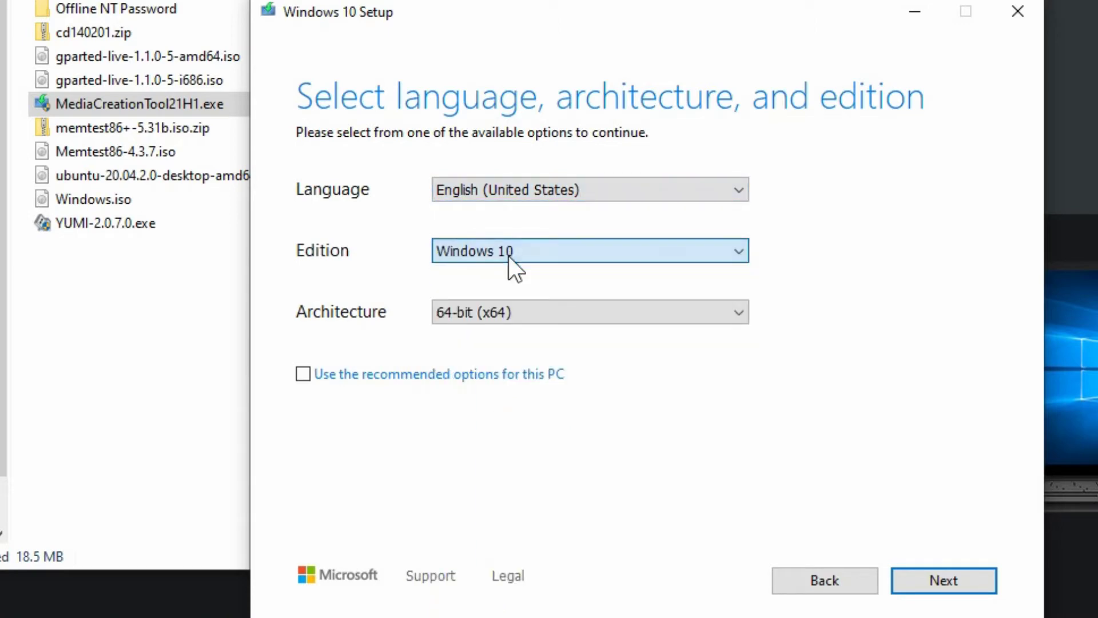
- Review the architecture options, then restore the recommended 64-bit (x64) defaults and continue
left_click(509, 313)
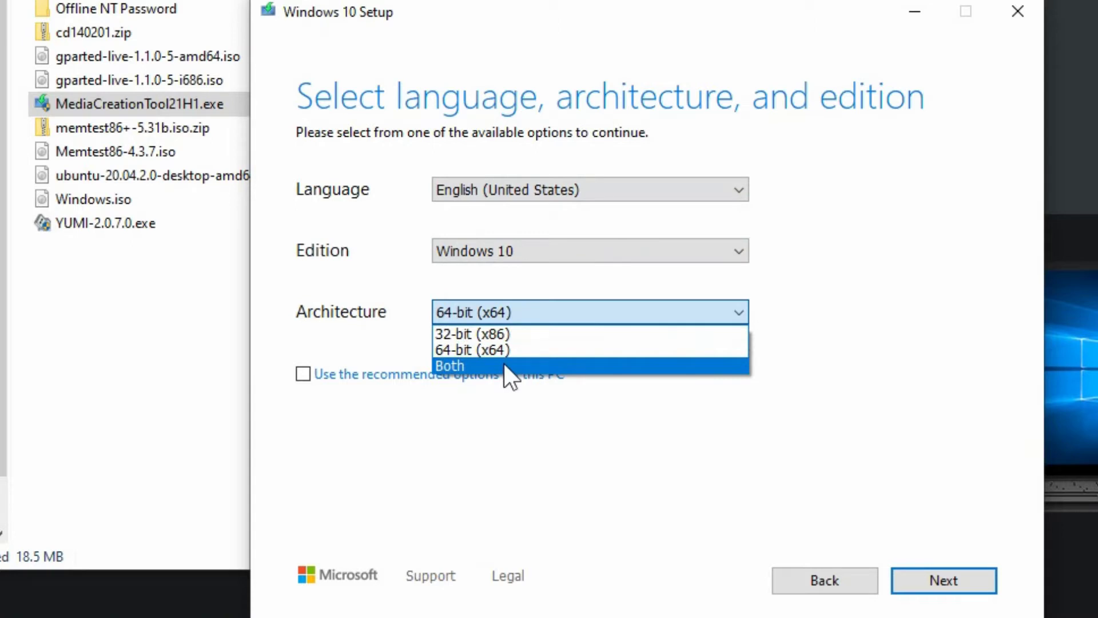
left_click(503, 363)
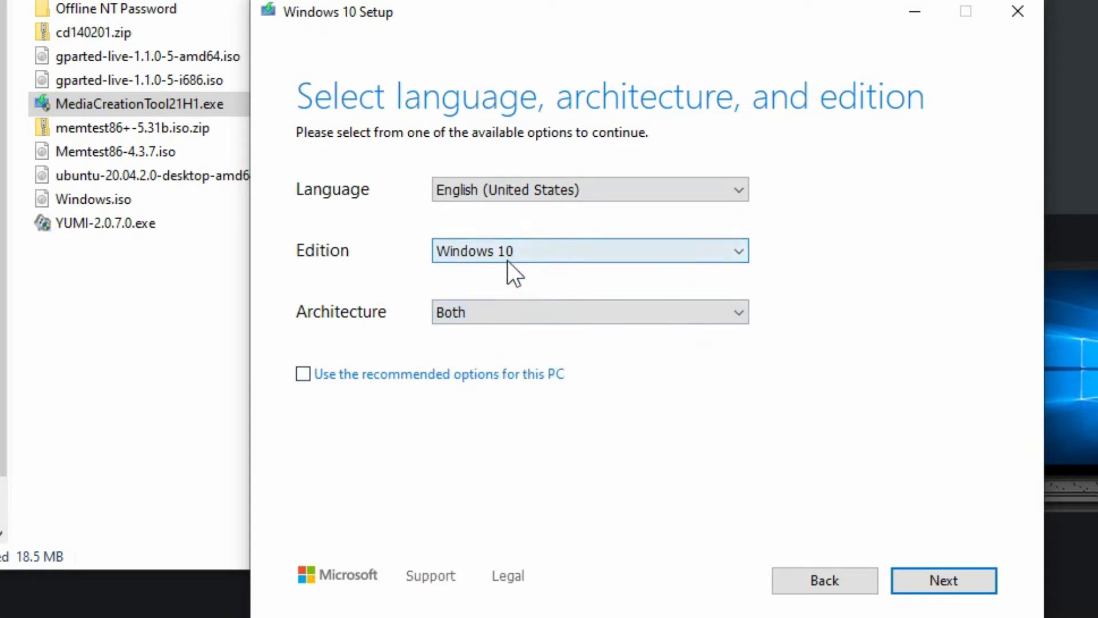
left_click(507, 257)
left_click(506, 253)
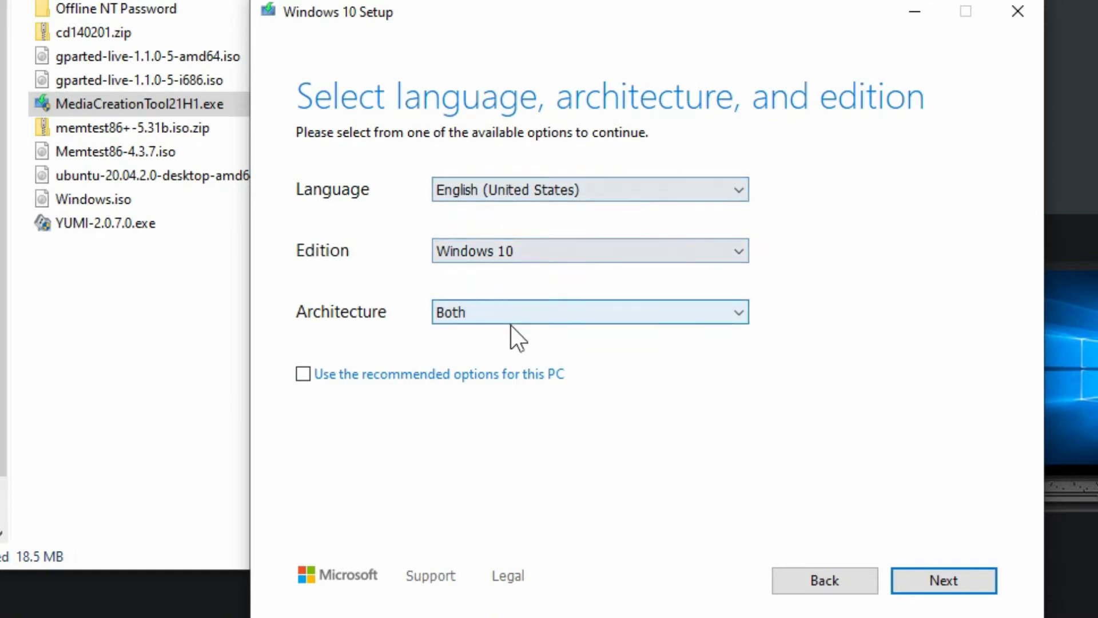
key("shift+Tab")
key("shift+Tab")
key("space")
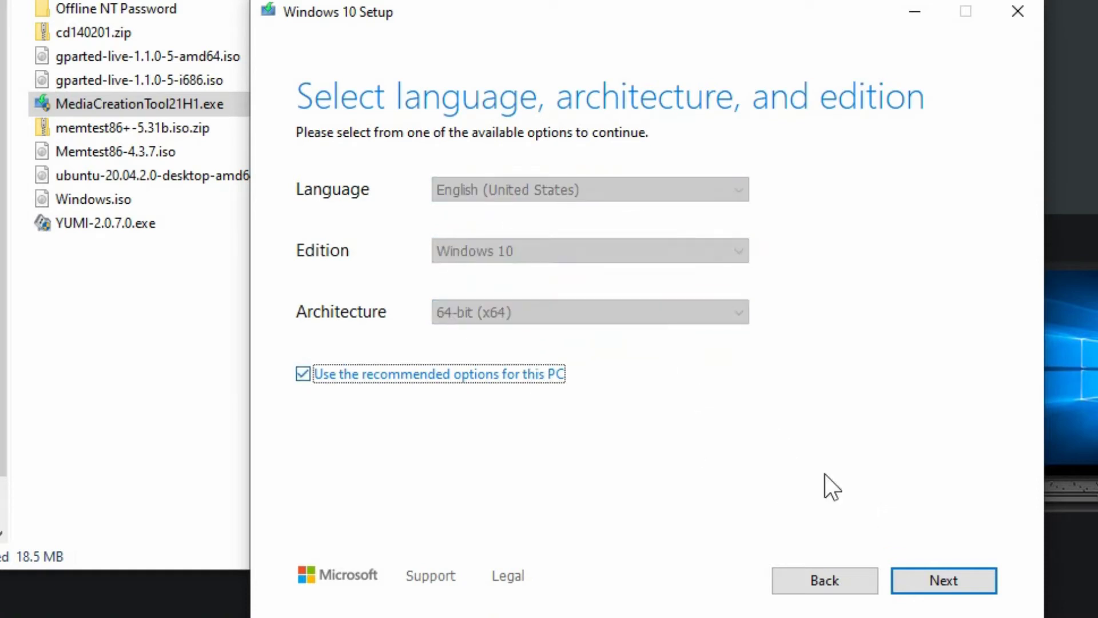
left_click(921, 580)
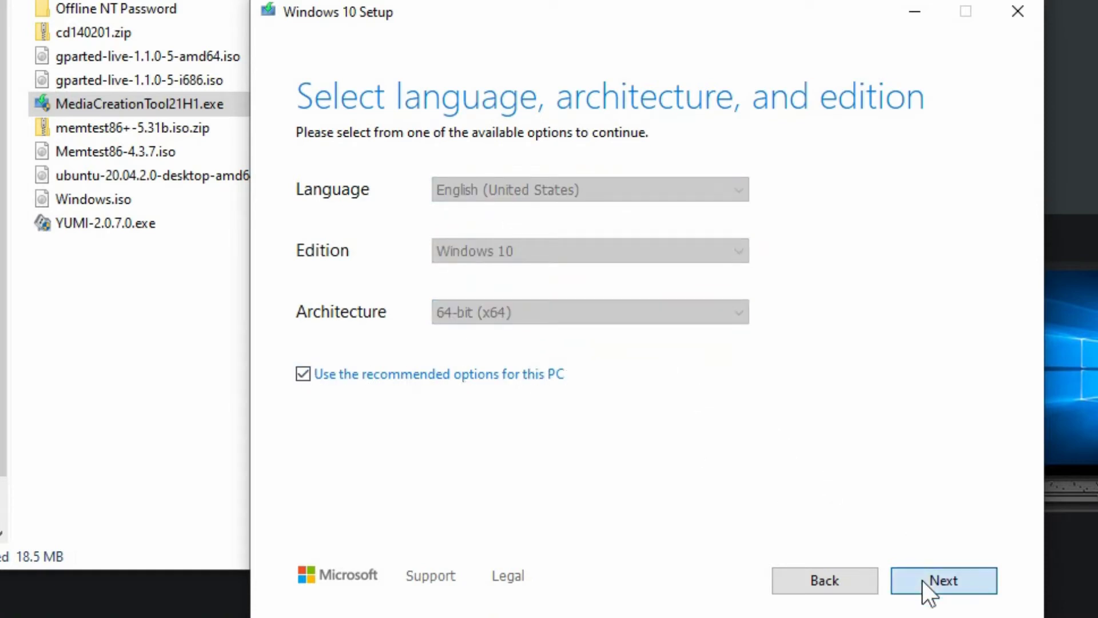
- Choose ISO file output and save it as Windows10.iso in the ISO Files folder
left_click(330, 249)
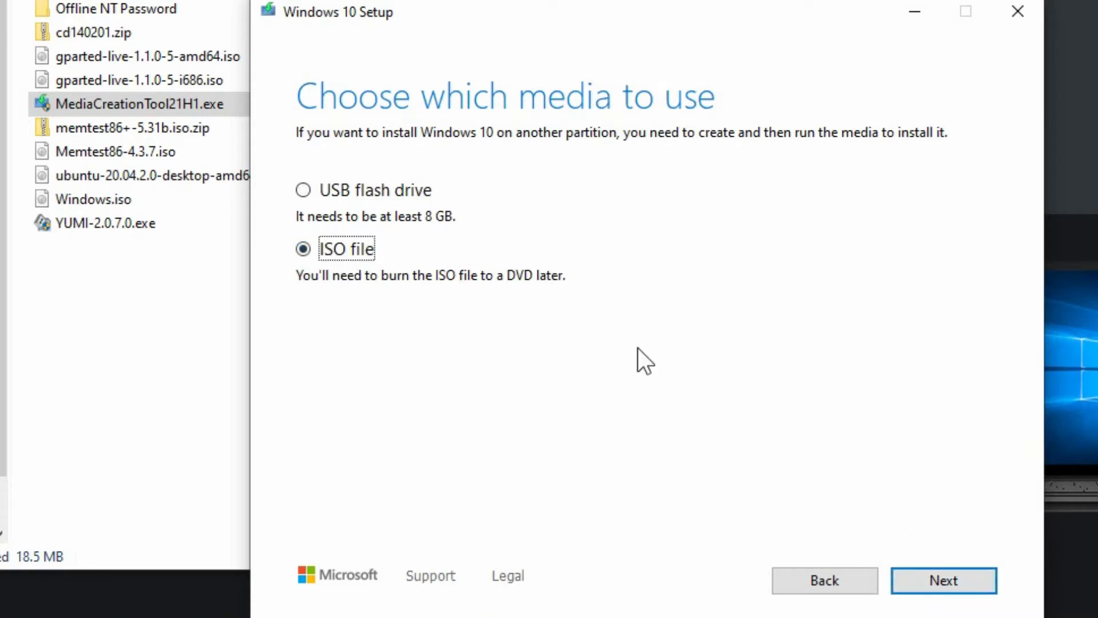
left_click(931, 583)
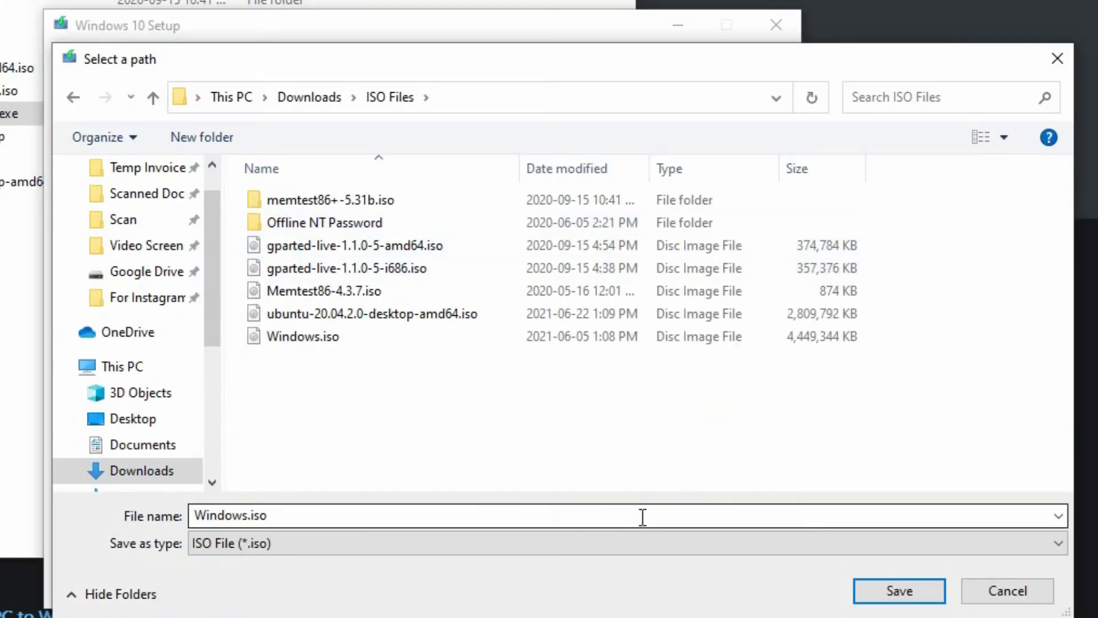
left_click(247, 515)
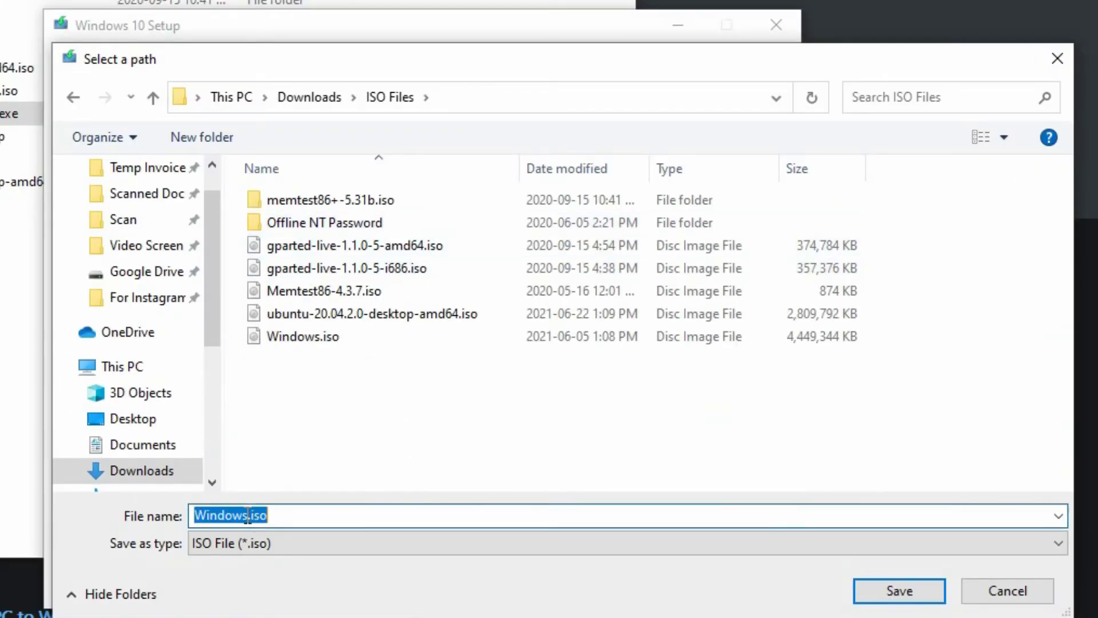
left_click(248, 514)
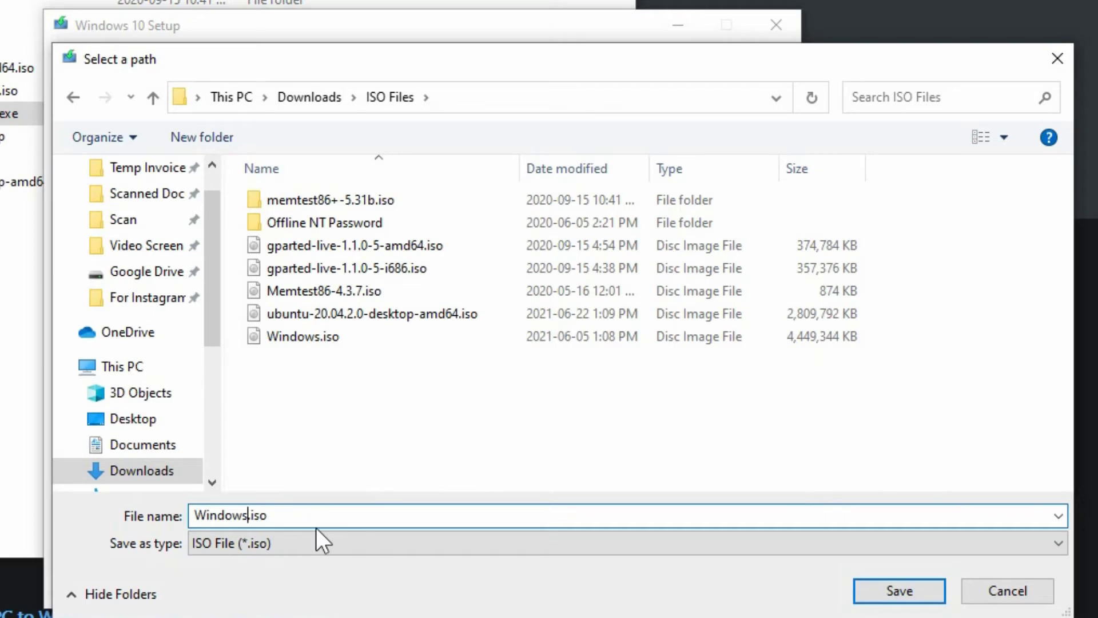
type("10")
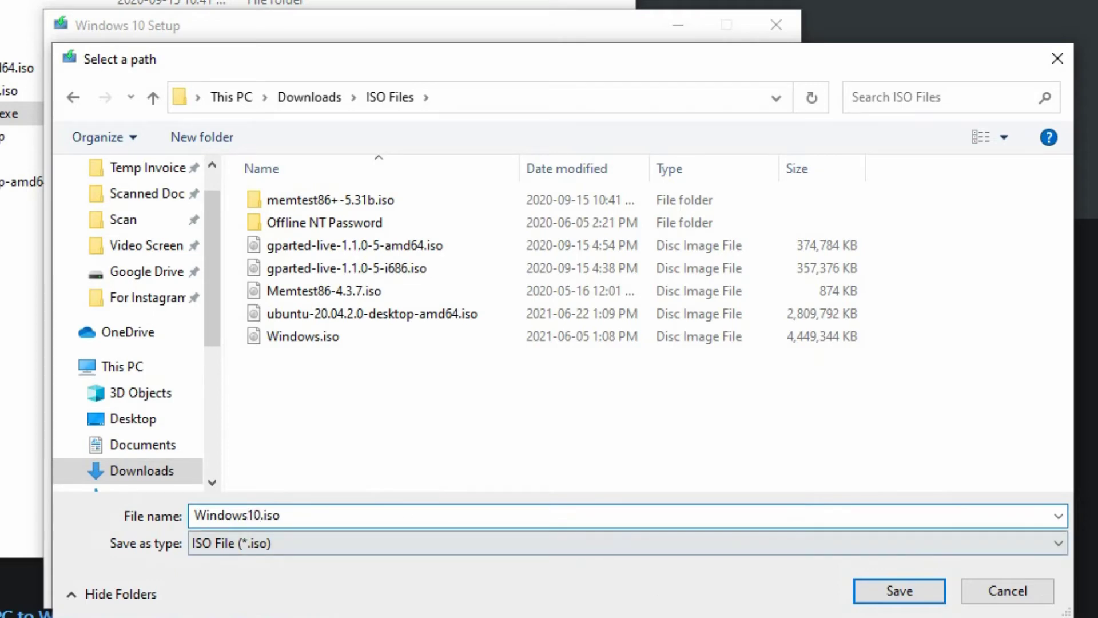
left_click(879, 589)
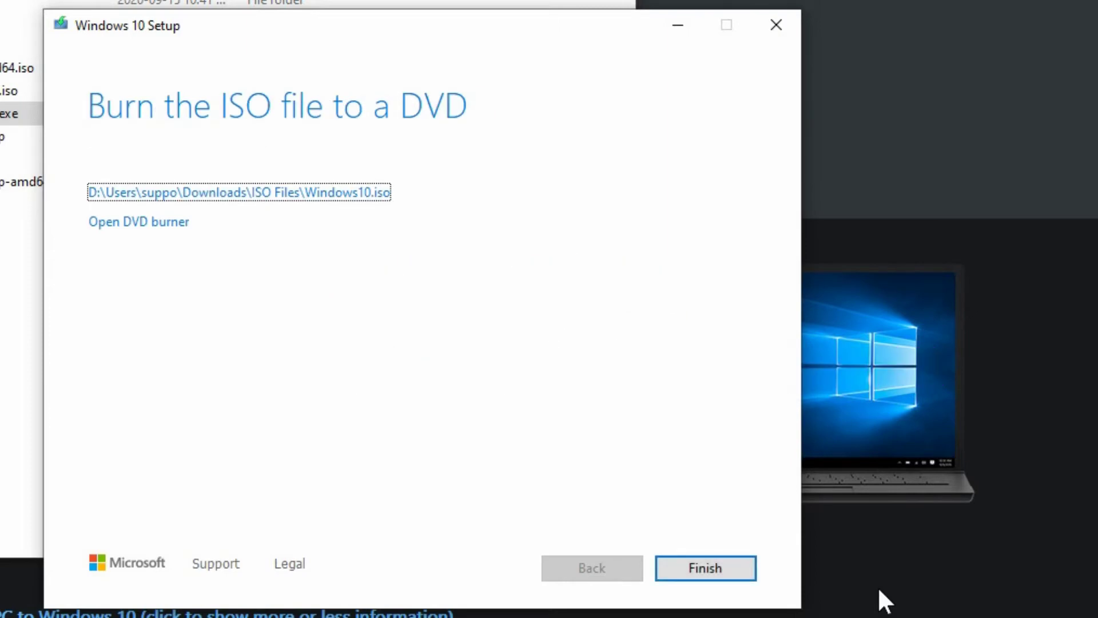
- Open the DVD burner, dismiss its usage message, and finish Windows 10 Setup
left_click(137, 227)
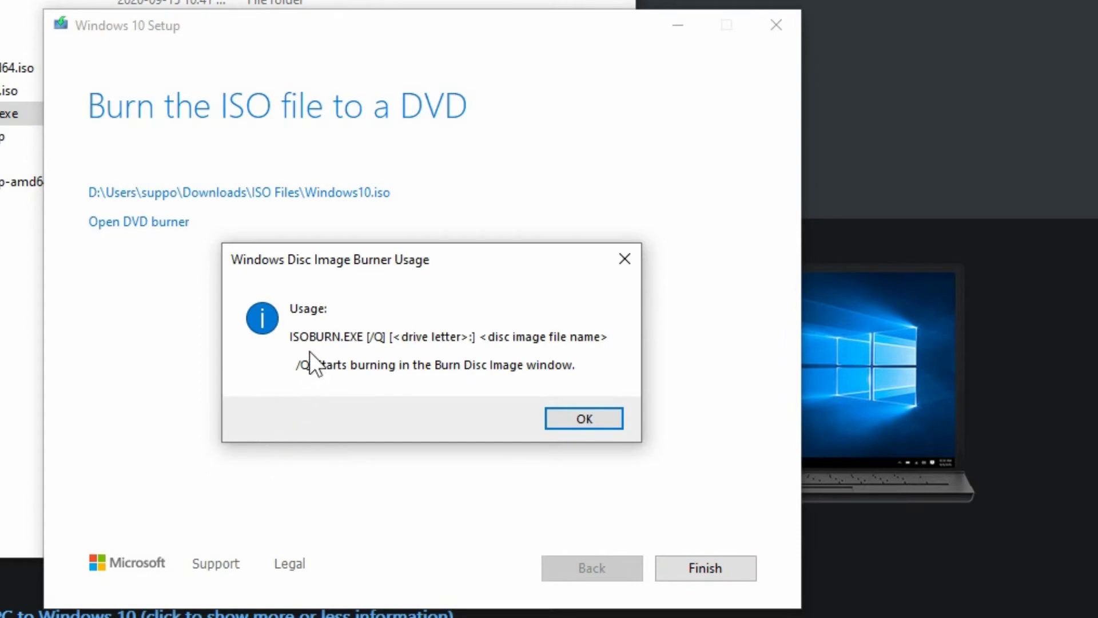
left_click(576, 420)
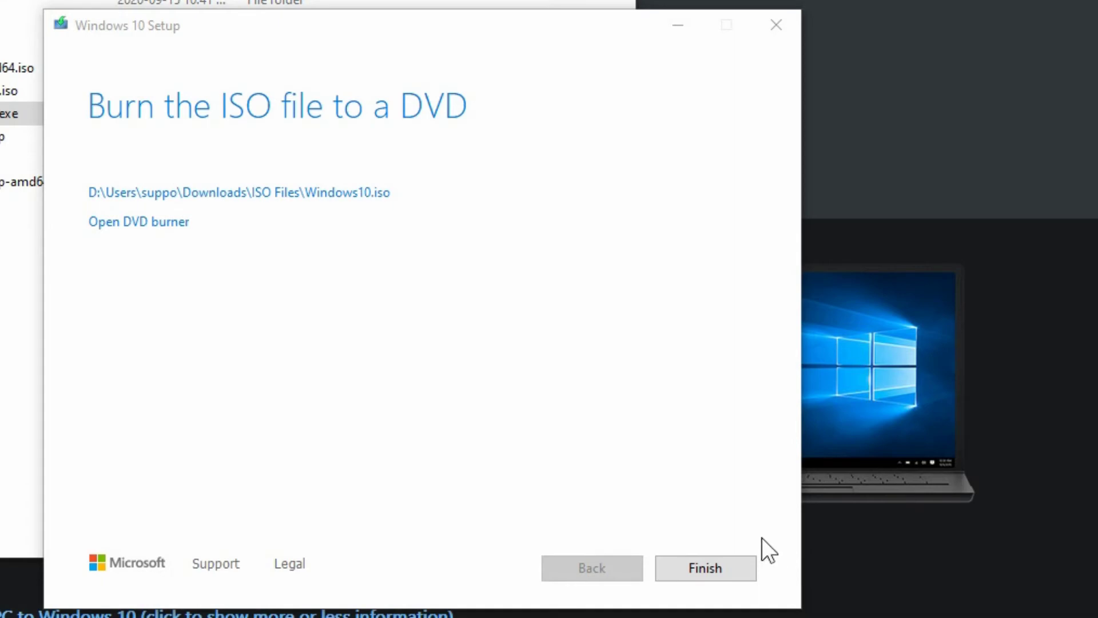
left_click(726, 569)
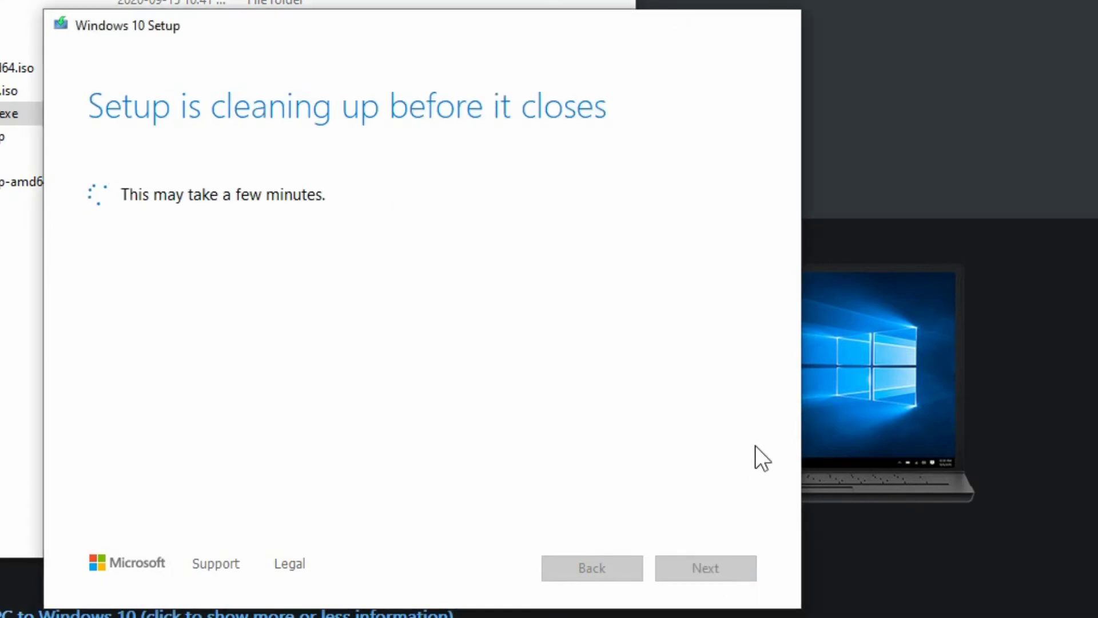
- Burn Windows10.iso to DVD R Drive (E:) with Verify disc after burning enabled
left_click(0, 227)
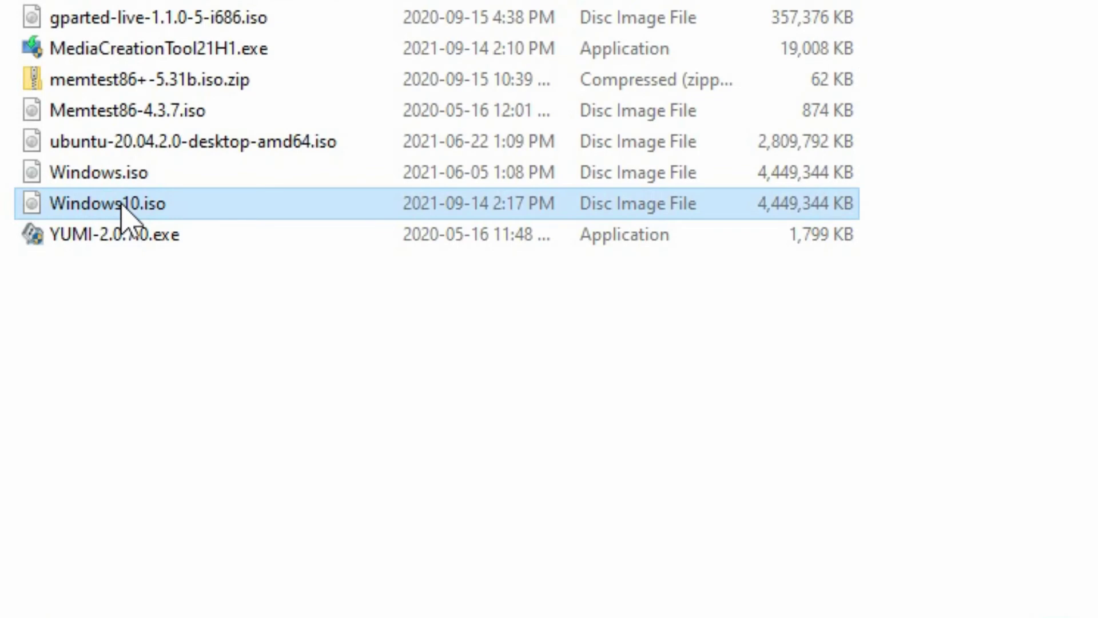
right_click(120, 205)
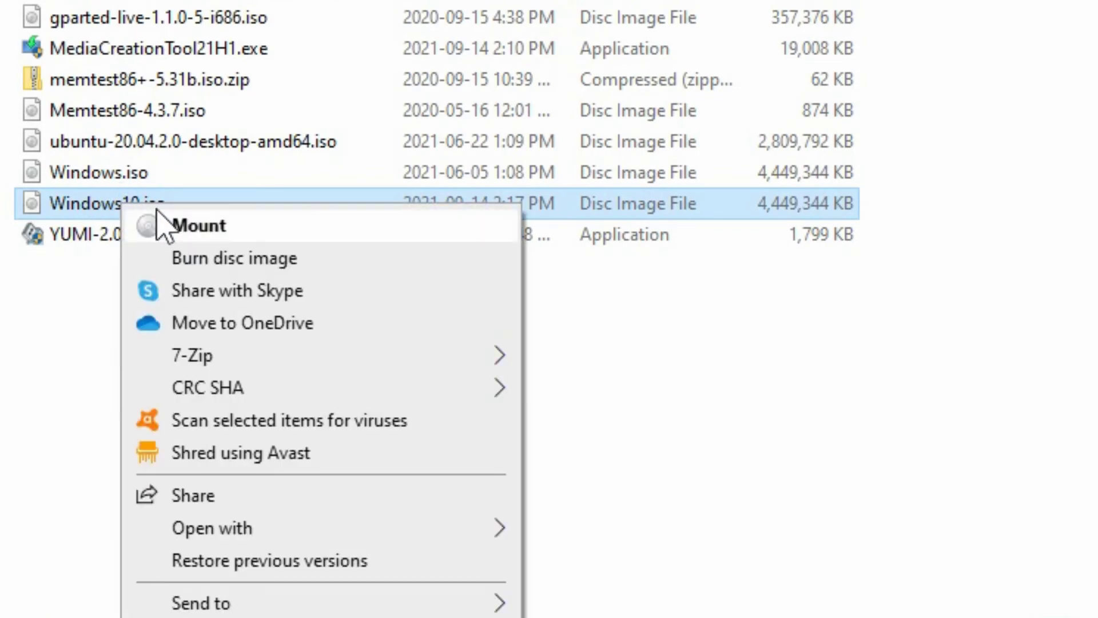
left_click(324, 263)
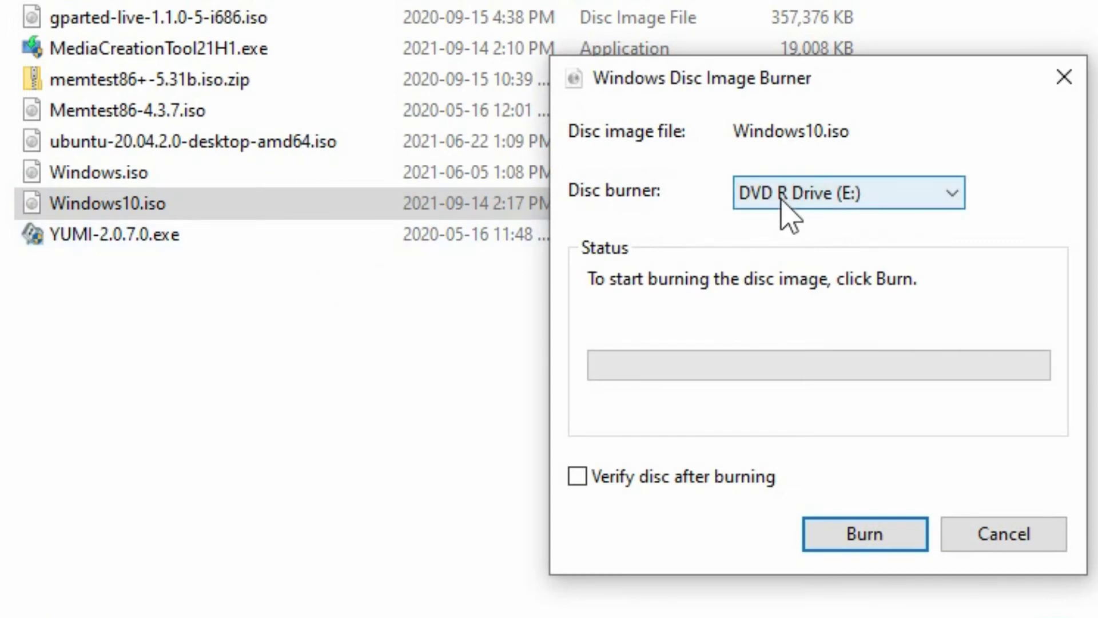
left_click(782, 200)
left_click(784, 220)
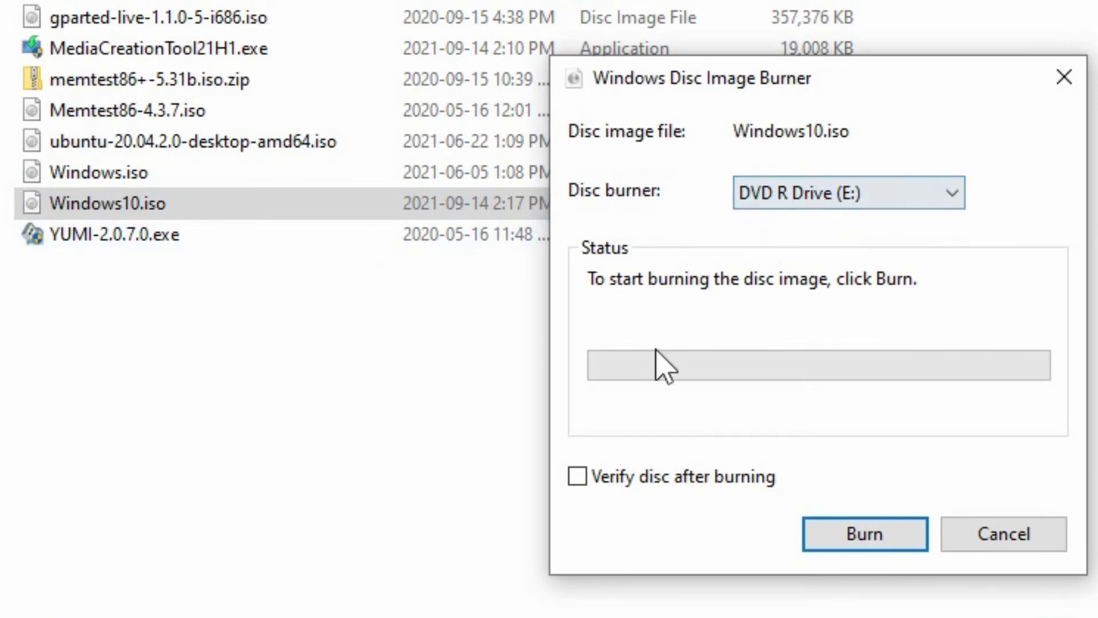
left_click(576, 477)
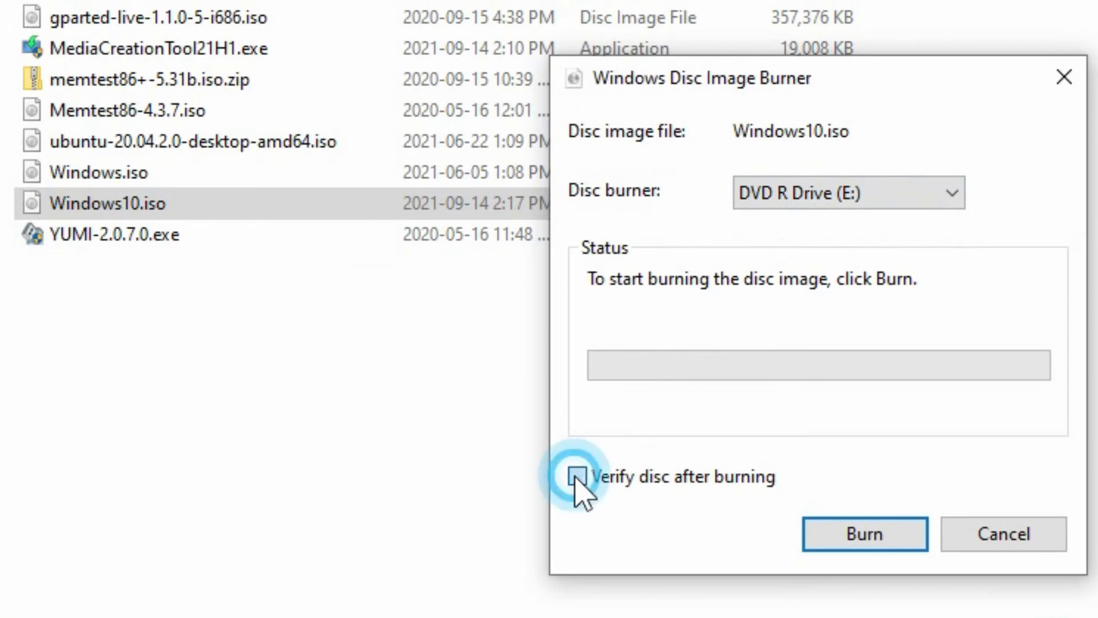
left_click(862, 535)
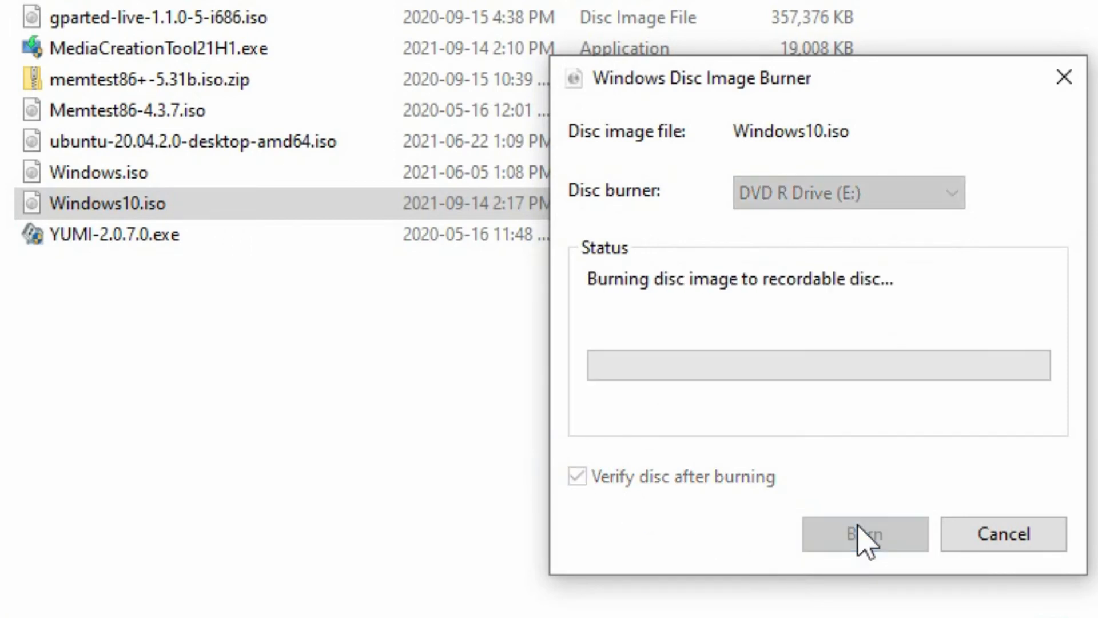